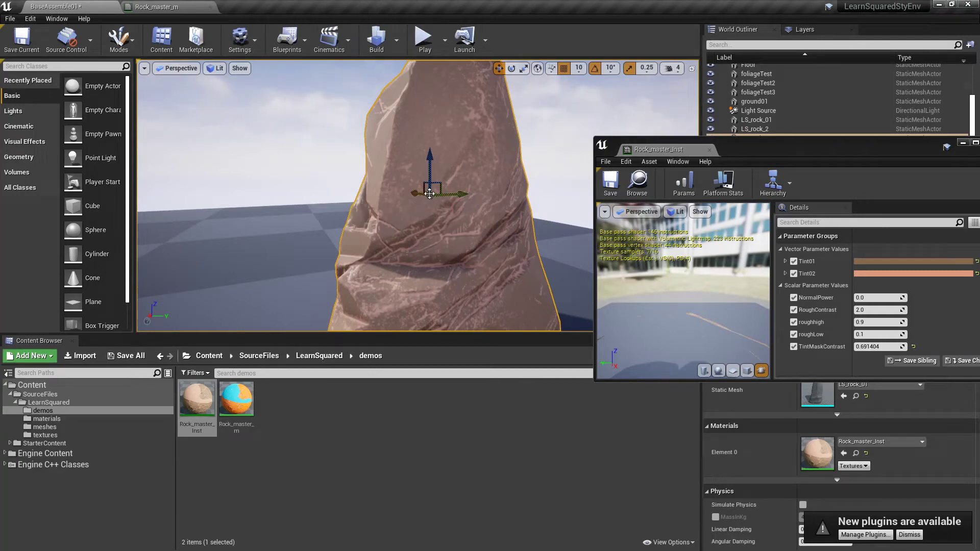
Step: Duplicate the rock beside the original, then scale up and reposition the copy
{"action": "left_click_drag", "start_coordinate": [447, 200], "coordinate": [270, 168], "text": "alt"}
{"action": "key", "text": "r"}
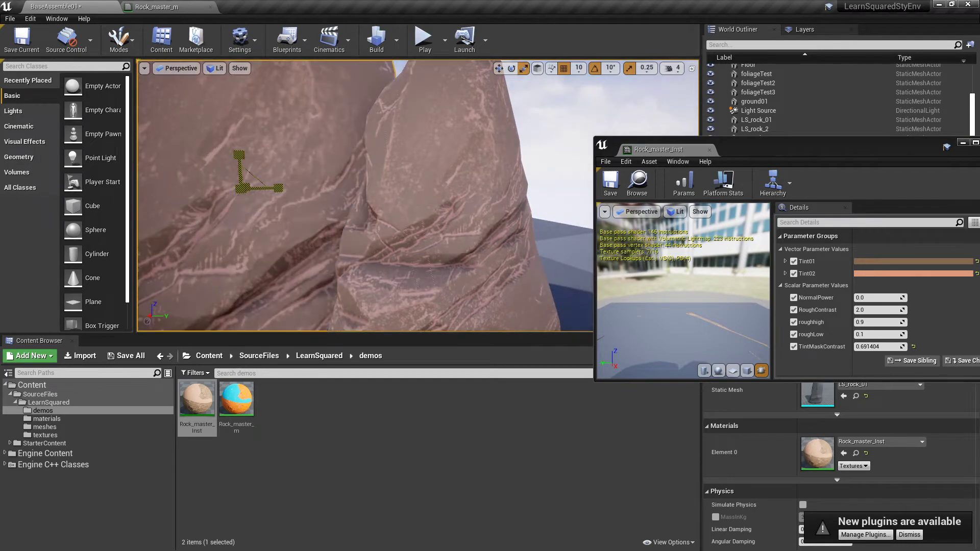
{"action": "key", "text": "w"}
{"action": "right_click_drag", "start_coordinate": [249, 188], "coordinate": [270, 200]}
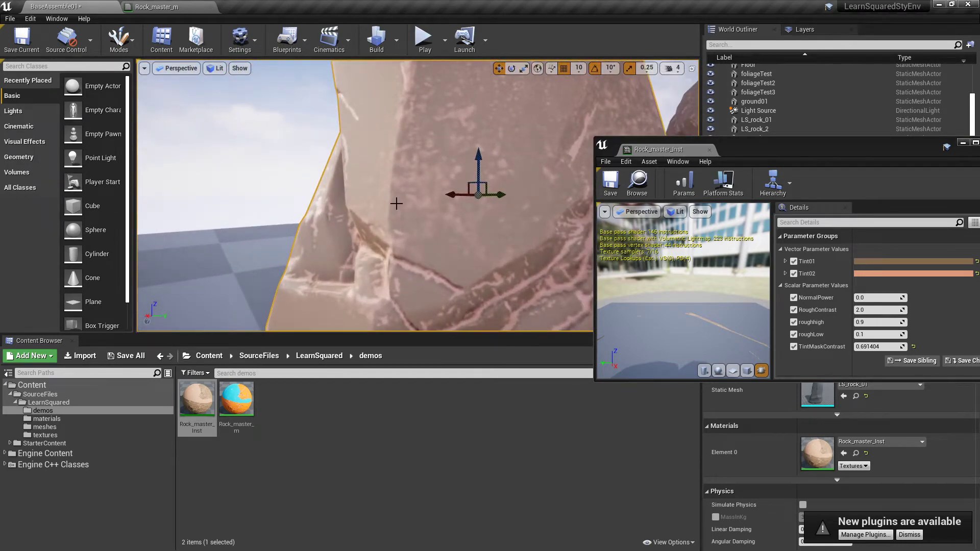
{"action": "right_click_drag", "start_coordinate": [386, 206], "coordinate": [408, 189]}
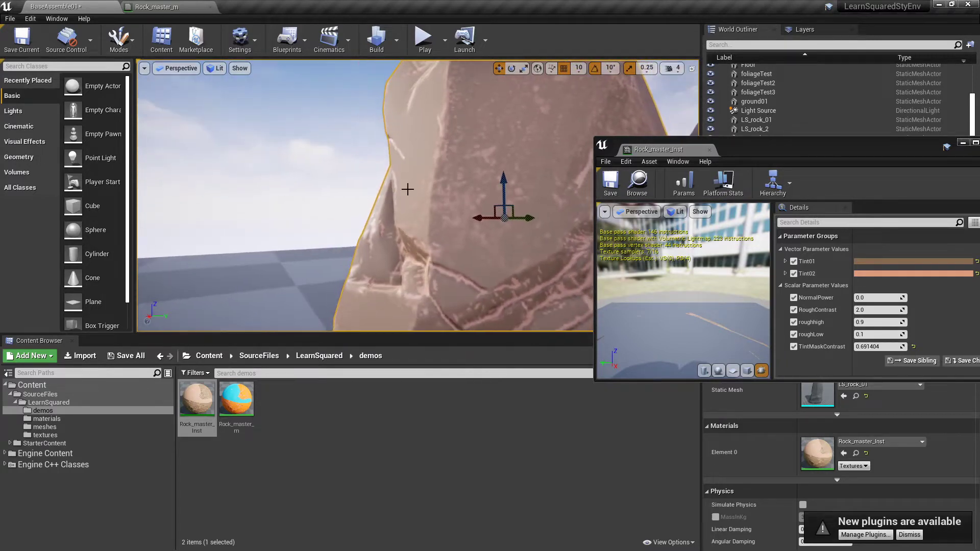
{"action": "left_click_drag", "start_coordinate": [482, 218], "coordinate": [378, 220]}
{"action": "key", "text": "e"}
Step: Locate the normal map used in the Rock_master_m material among the project textures, and open rockWall_normals for inspection
{"action": "left_click", "coordinate": [154, 5]}
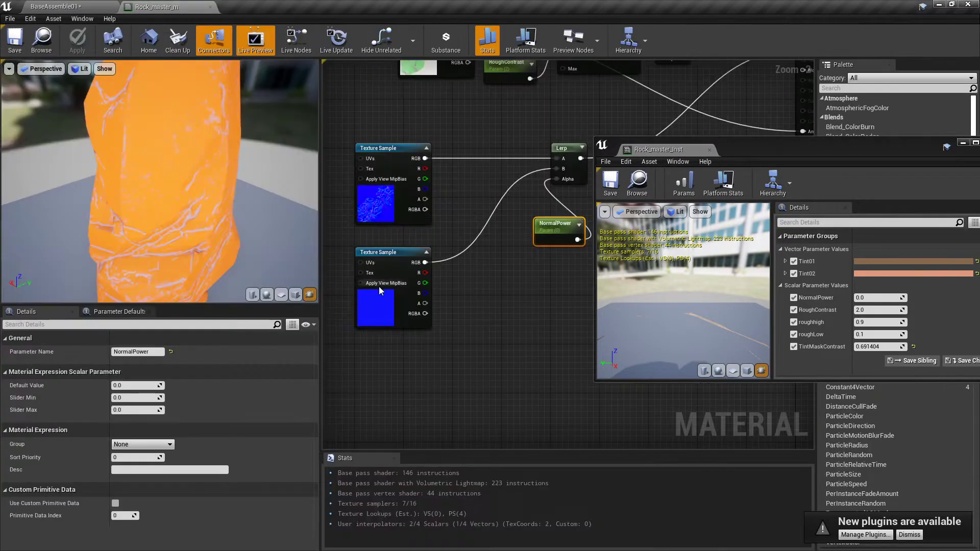
{"action": "left_click", "coordinate": [98, 4]}
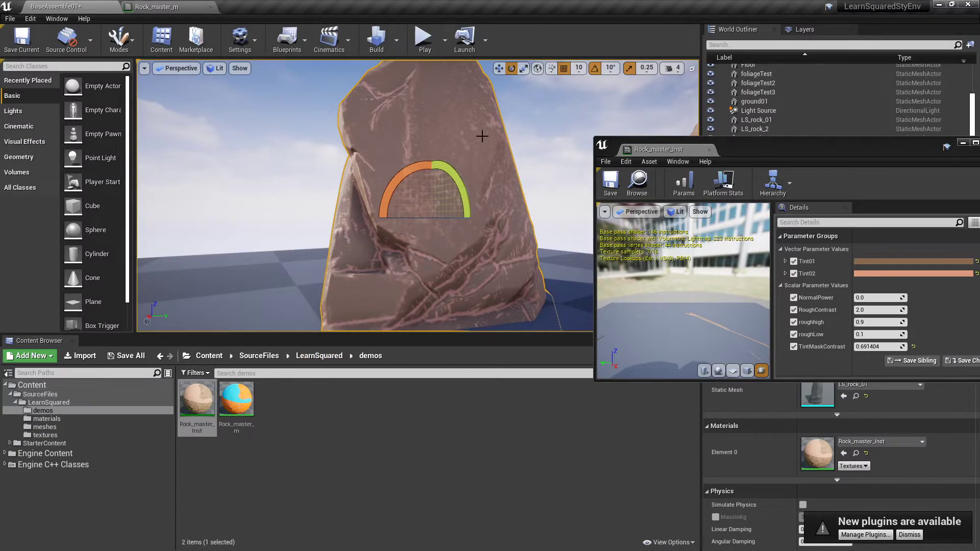
{"action": "left_click", "coordinate": [165, 6]}
{"action": "left_click", "coordinate": [388, 206]}
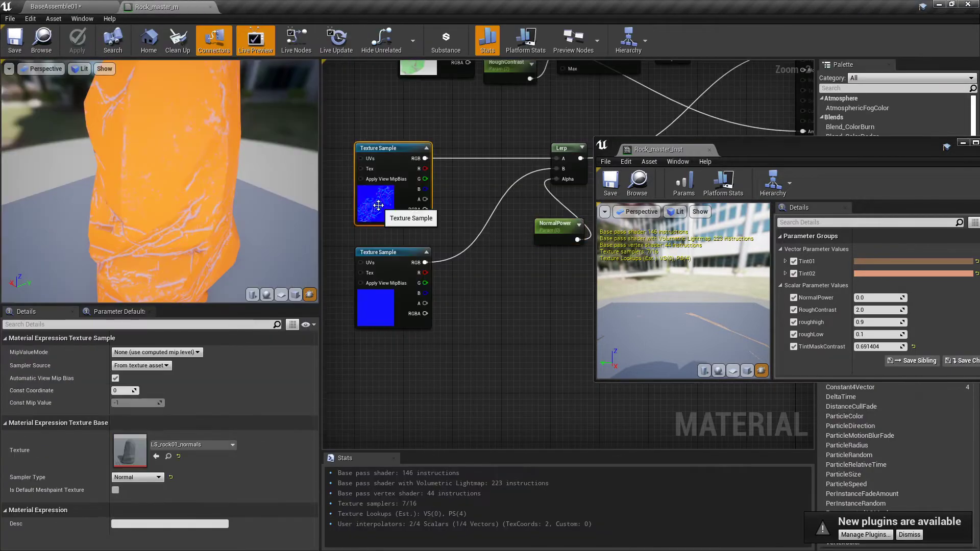
{"action": "left_click", "coordinate": [169, 458]}
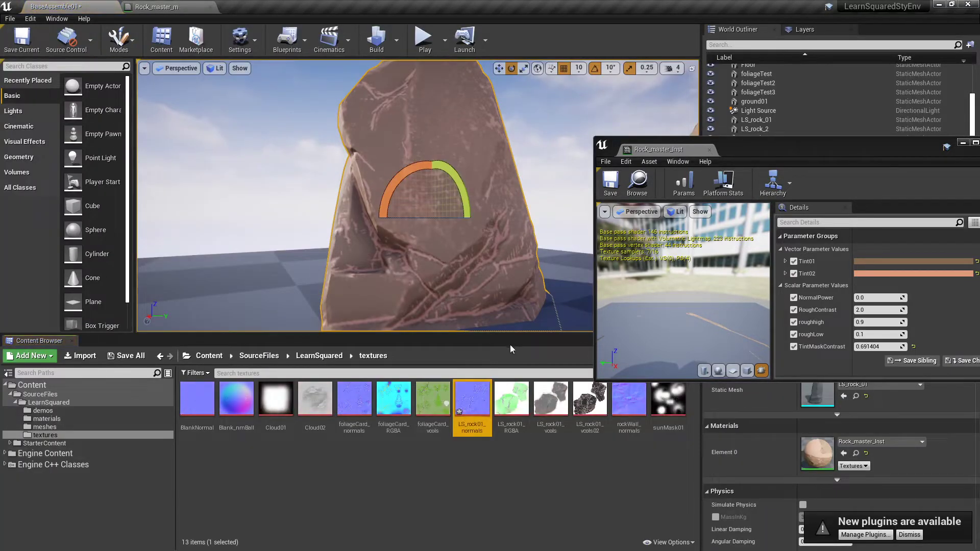
{"action": "double_click", "coordinate": [629, 400]}
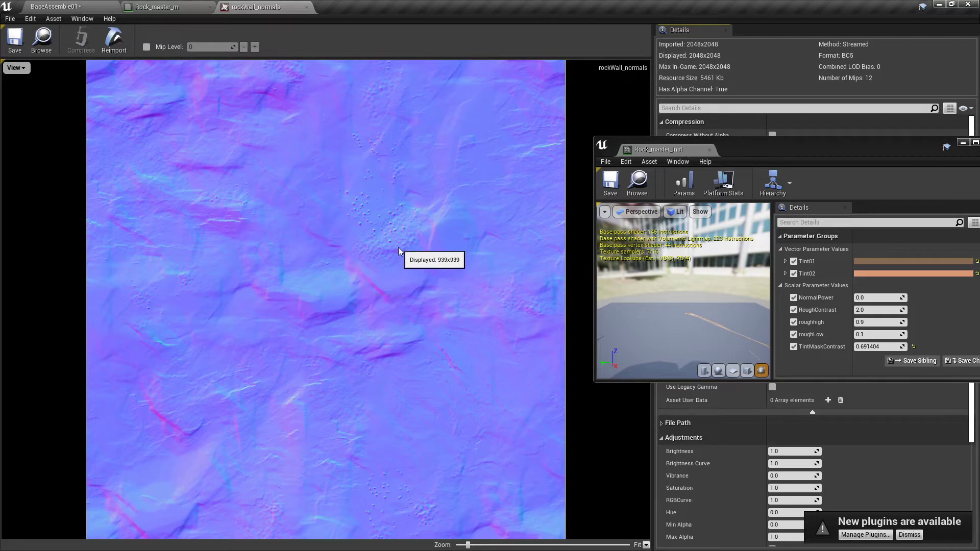
Step: Add a rockWall_normals Texture Sample to the Rock_master_m graph, below the two existing normal samples
{"action": "left_click", "coordinate": [42, 37]}
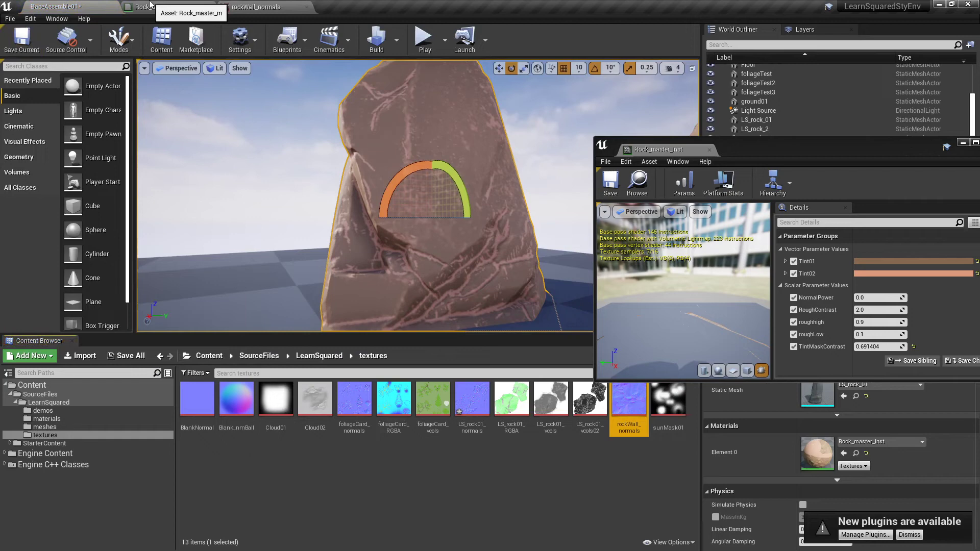
{"action": "left_click", "coordinate": [151, 7]}
{"action": "right_click_drag", "start_coordinate": [486, 425], "coordinate": [519, 352]}
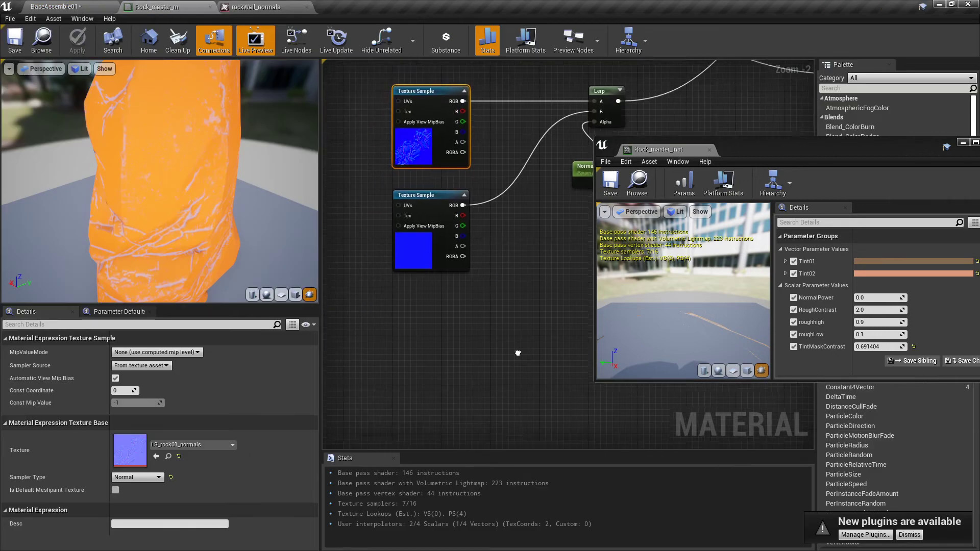
{"action": "left_click", "coordinate": [389, 375]}
{"action": "left_click_drag", "start_coordinate": [416, 378], "coordinate": [437, 304]}
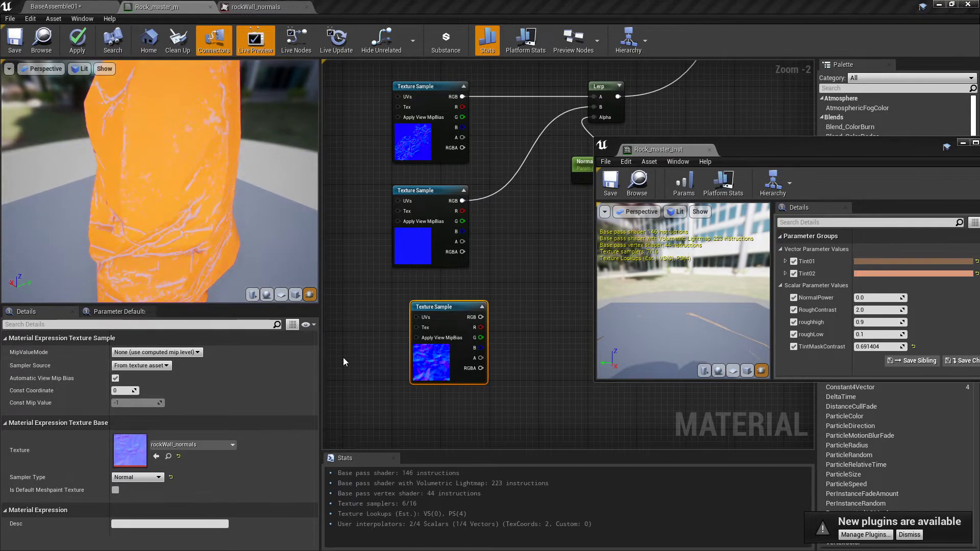
Step: Minimize the Rock_master_inst window and add an Object Radius node to the left of the rockWall_normals sample
{"action": "right_click_drag", "start_coordinate": [344, 358], "coordinate": [446, 320]}
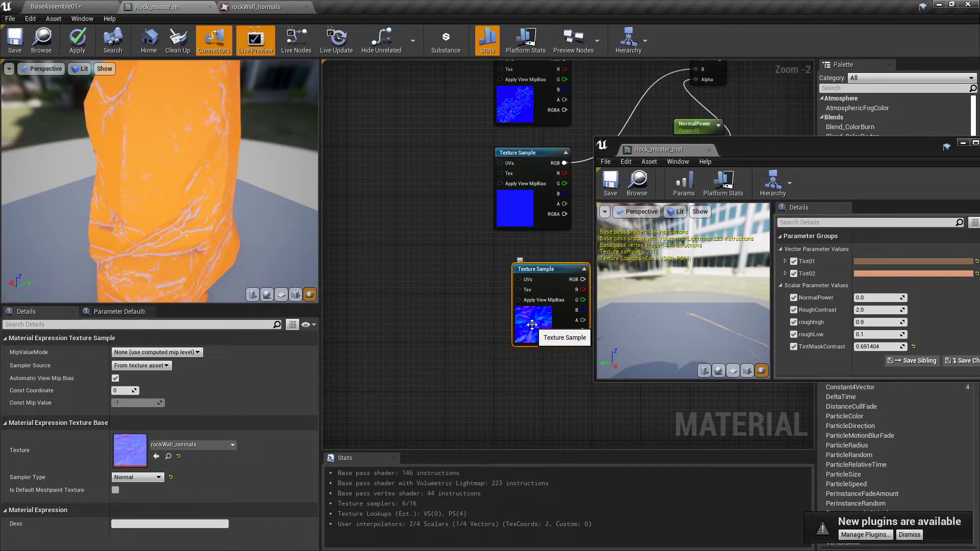
{"action": "right_click_drag", "start_coordinate": [401, 309], "coordinate": [421, 297]}
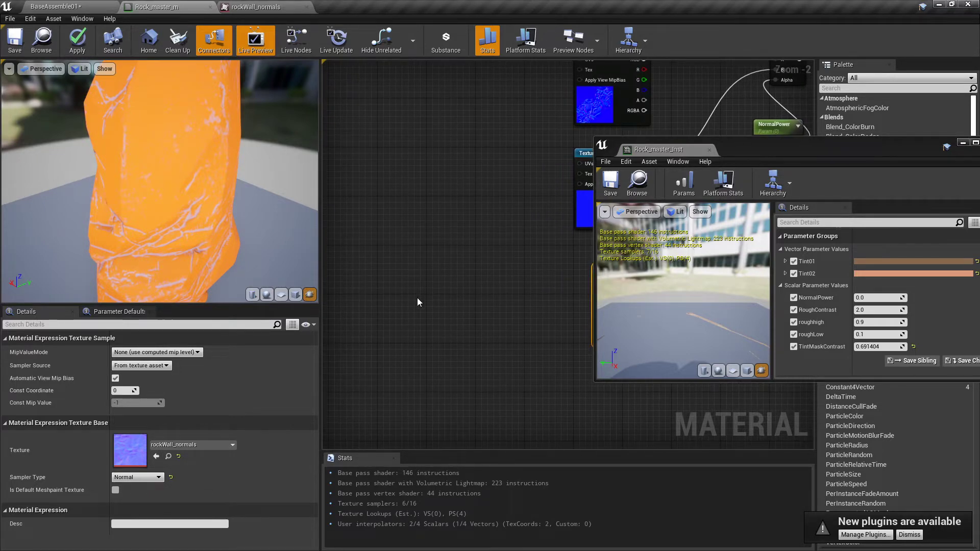
{"action": "left_click_drag", "start_coordinate": [903, 151], "coordinate": [848, 161]}
{"action": "left_click", "coordinate": [899, 151]}
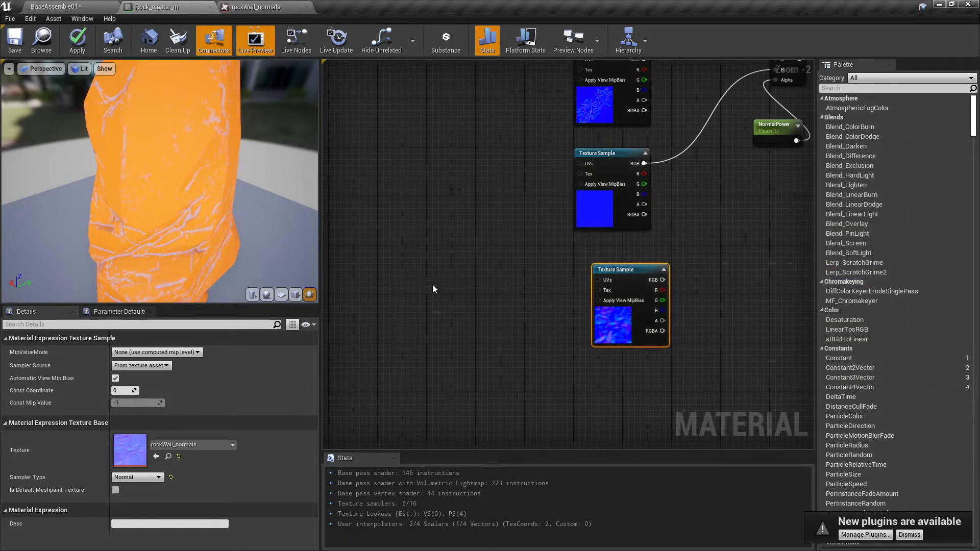
{"action": "right_click", "coordinate": [394, 276]}
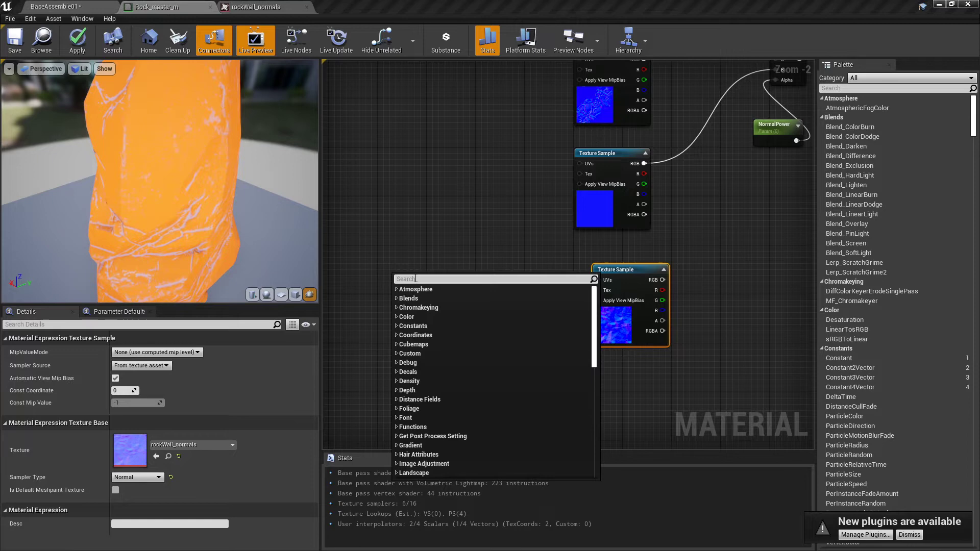
{"action": "type", "text": "objec"}
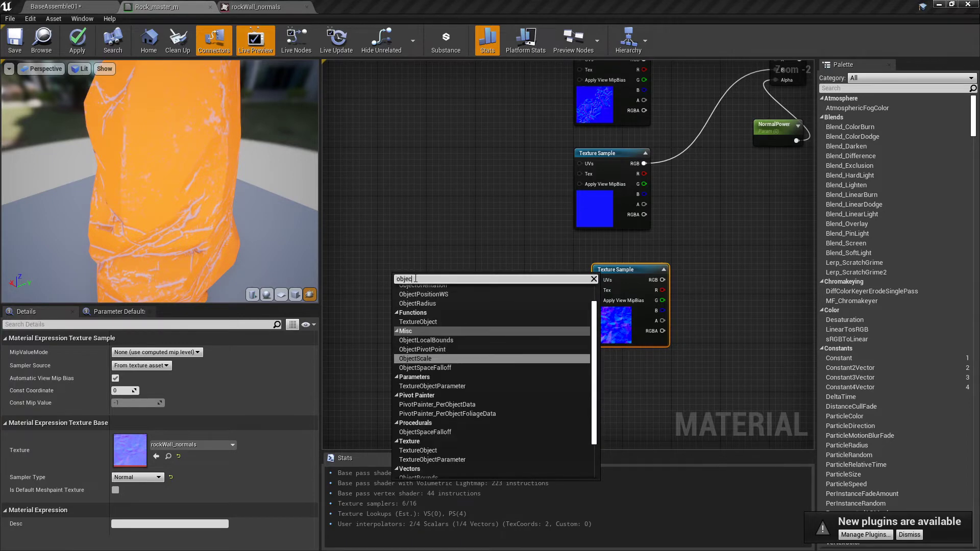
{"action": "type", "text": "t"}
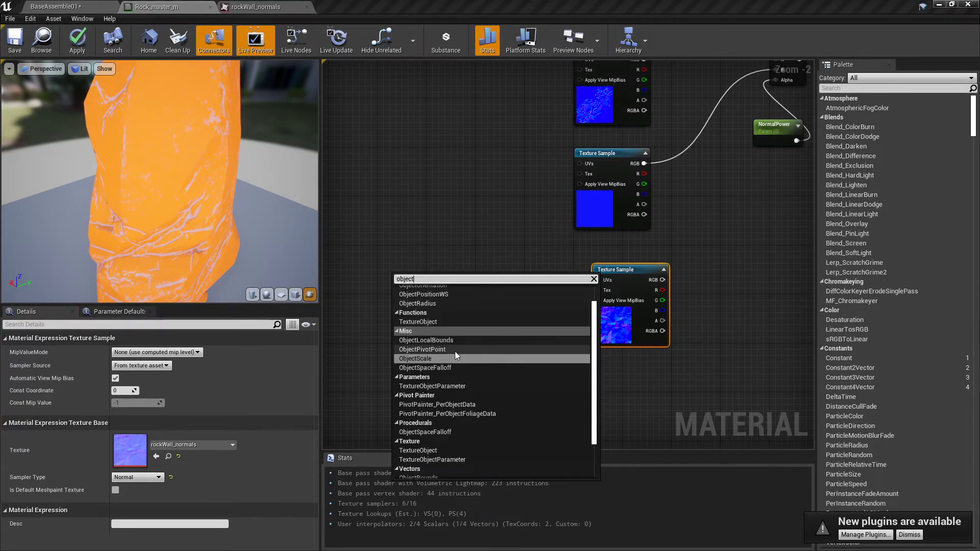
{"action": "type", "text": "ra"}
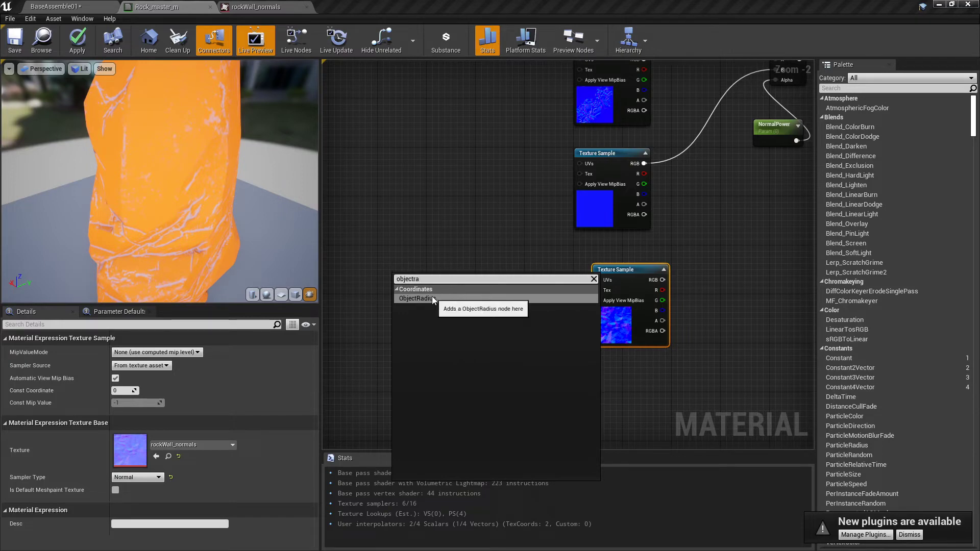
{"action": "left_click", "coordinate": [432, 299]}
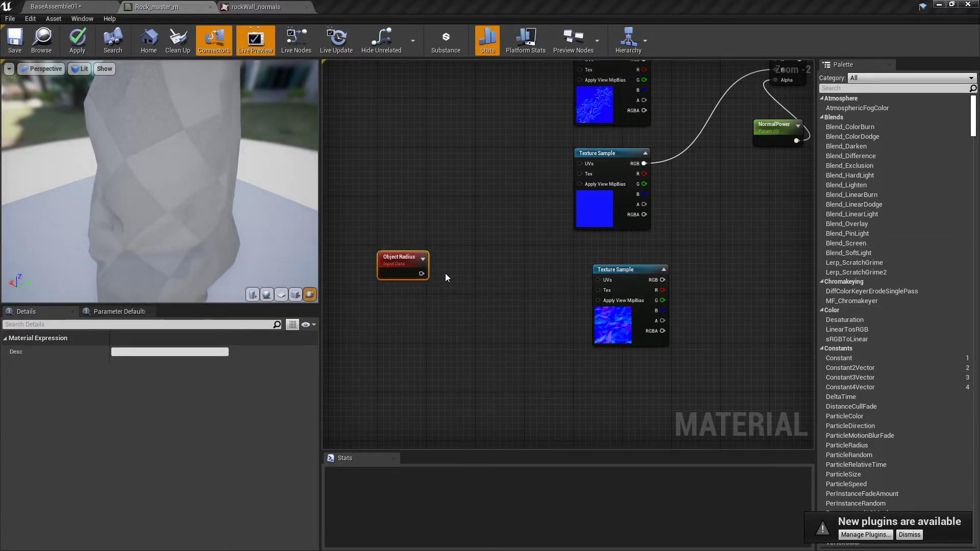
Step: Add a TextureCoordinate node below Object Radius and a Multiply node with Object Radius wired into its A input
{"action": "right_click", "coordinate": [440, 390]}
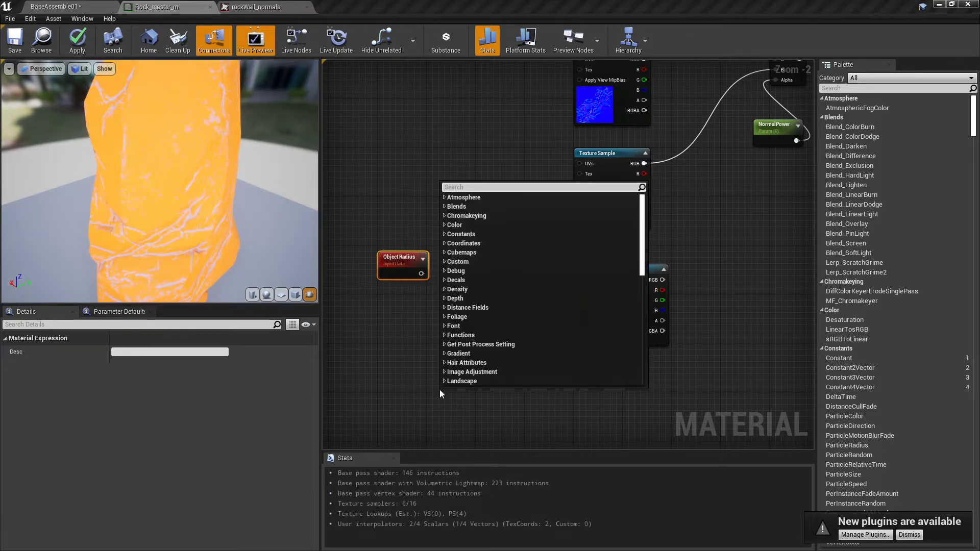
{"action": "type", "text": "coor"}
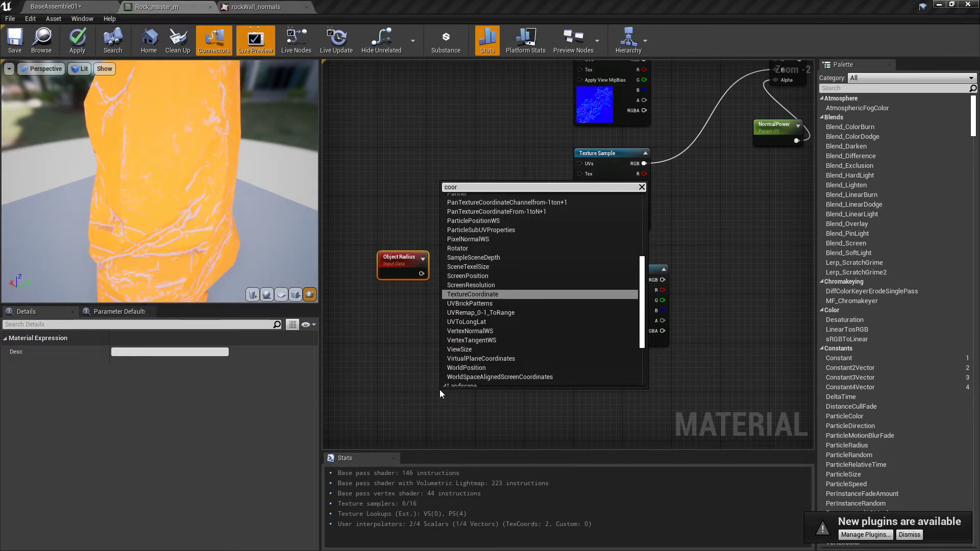
{"action": "left_click", "coordinate": [490, 295]}
{"action": "left_click_drag", "start_coordinate": [462, 399], "coordinate": [400, 304]}
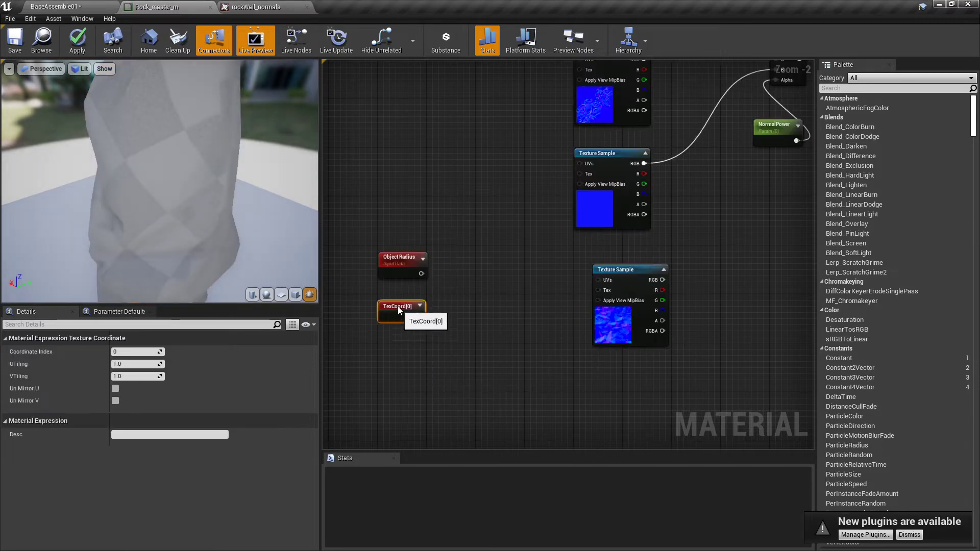
{"action": "left_click", "coordinate": [480, 278]}
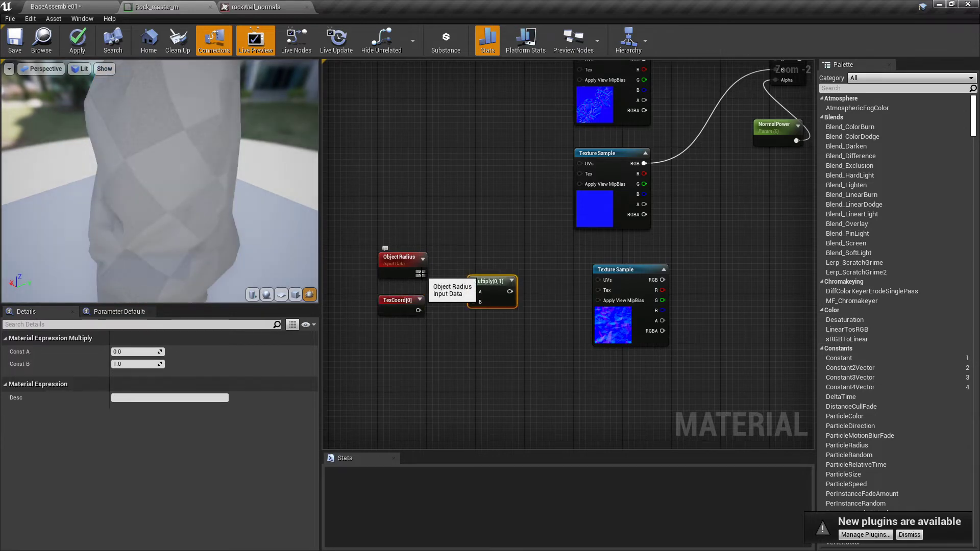
{"action": "left_click_drag", "start_coordinate": [420, 274], "coordinate": [475, 292]}
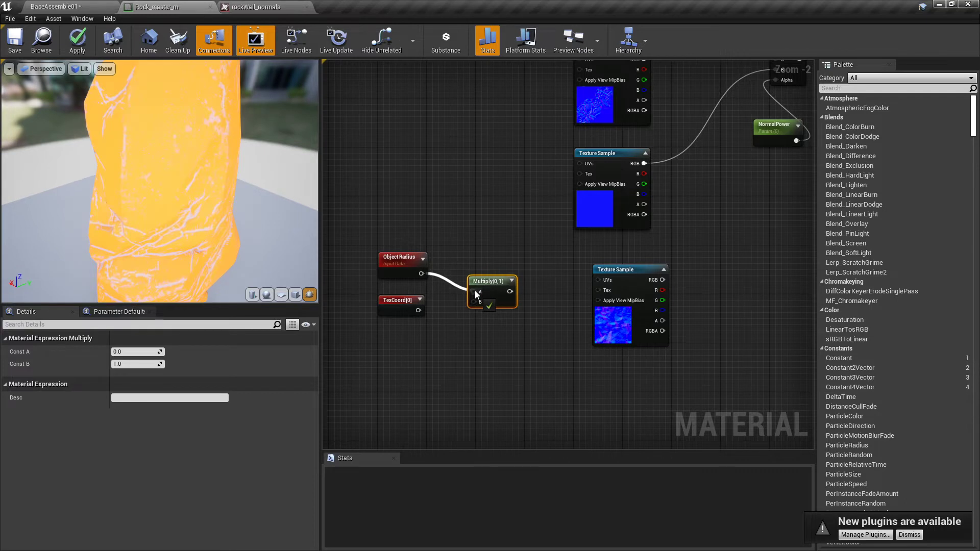
Step: Add a constant above Object Radius, convert it to a parameter and name it DetailNormalTile
{"action": "left_click", "coordinate": [415, 200]}
{"action": "right_click", "coordinate": [424, 205]}
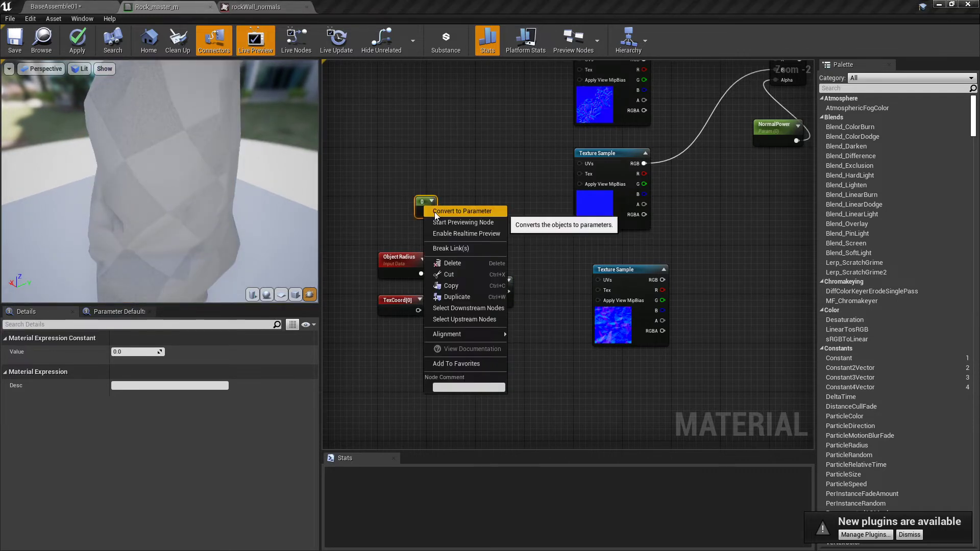
{"action": "left_click", "coordinate": [437, 213]}
{"action": "left_click", "coordinate": [136, 352]}
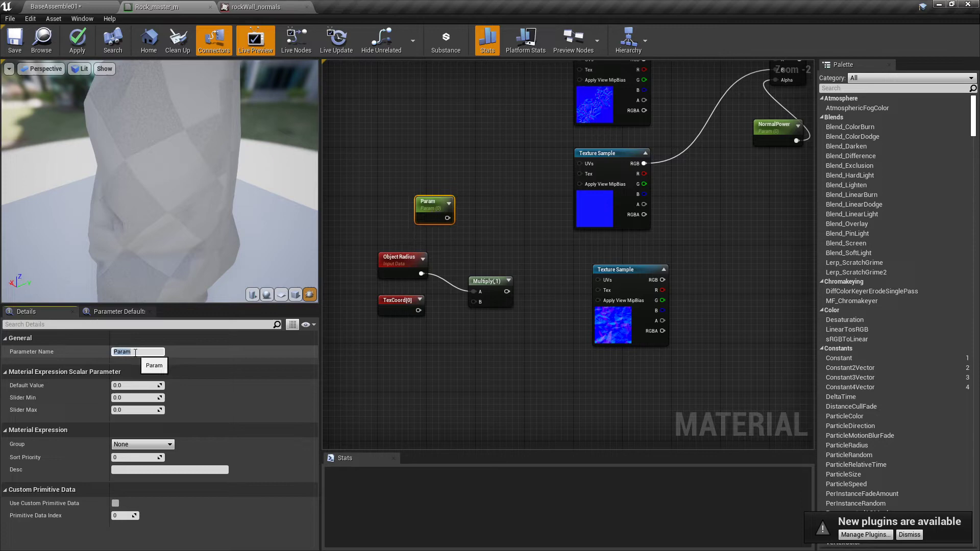
{"action": "type", "text": "DetailNormalT"}
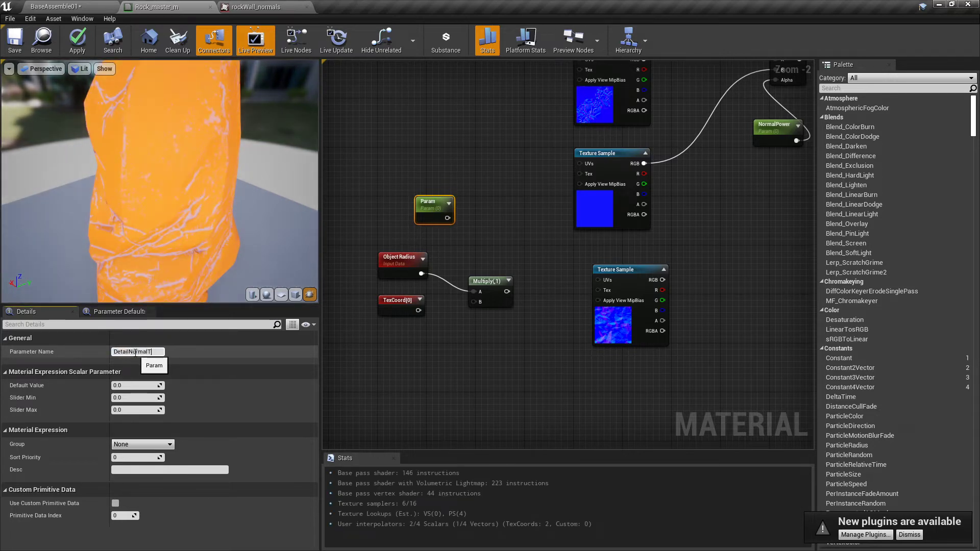
{"action": "type", "text": "ile"}
{"action": "key", "text": "Return"}
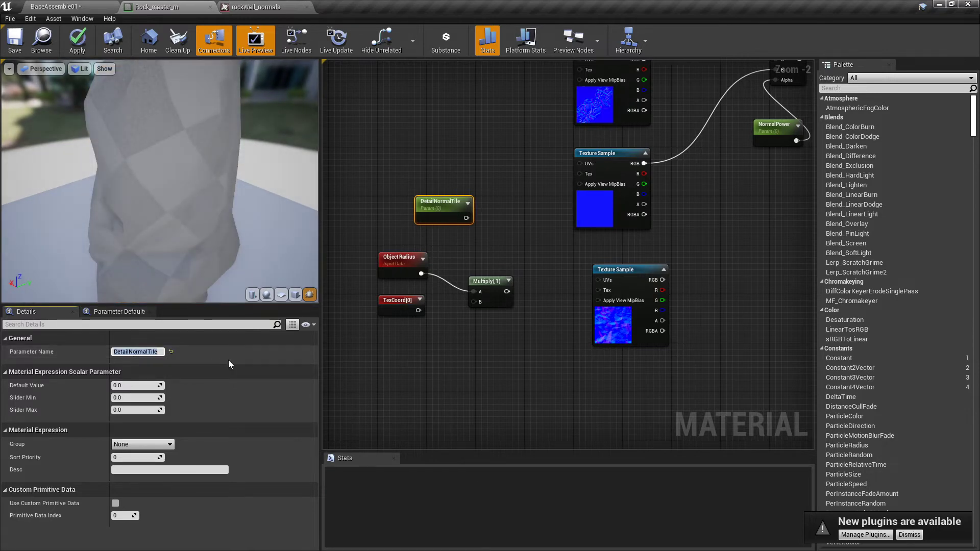
Step: Set DetailNormalTile's default value to 0.001 and connect it to the Multiply node's B input
{"action": "left_click", "coordinate": [134, 385]}
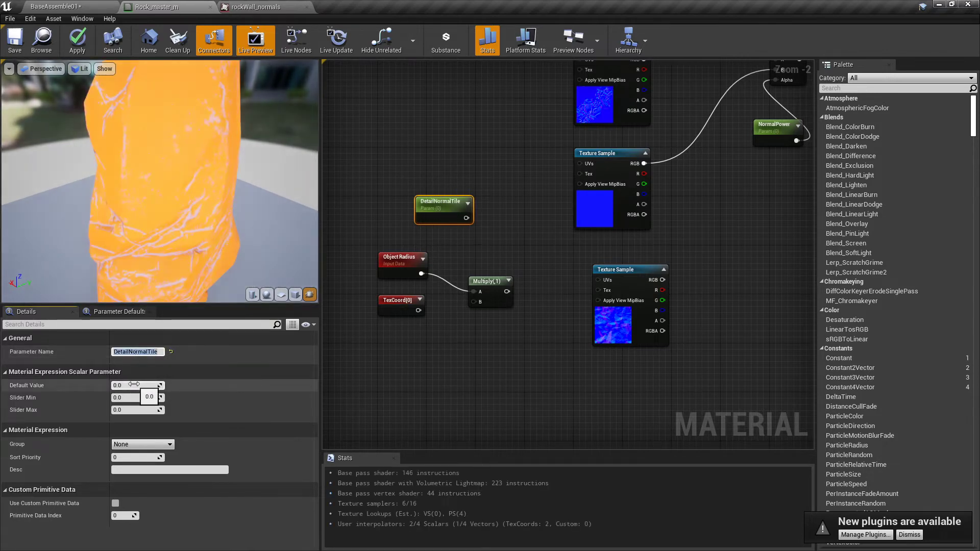
{"action": "type", "text": ".0"}
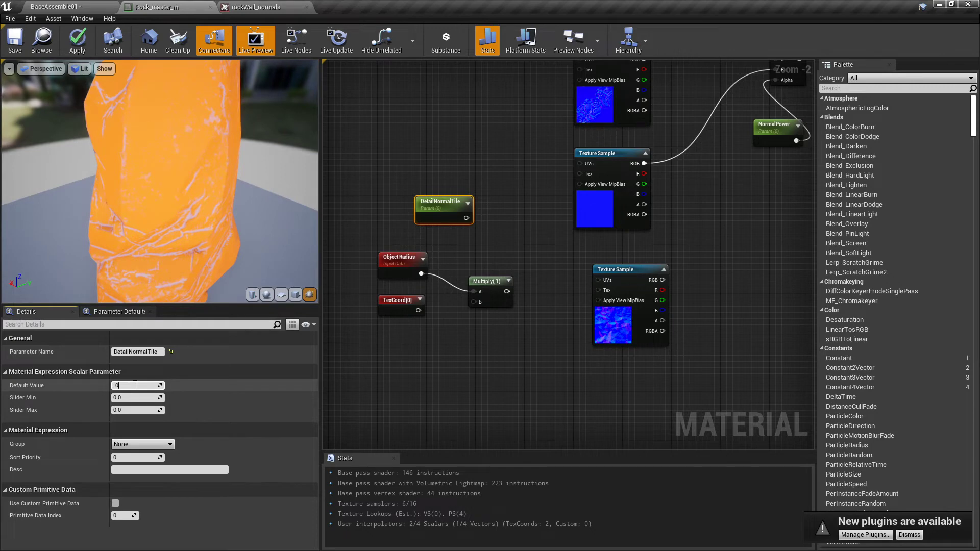
{"action": "type", "text": "01"}
{"action": "key", "text": "Return"}
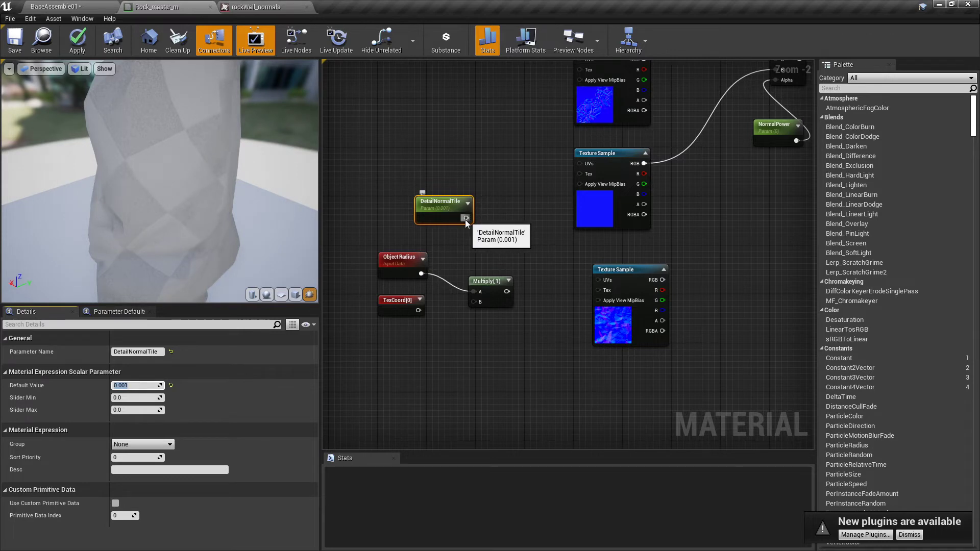
{"action": "left_click_drag", "start_coordinate": [465, 221], "coordinate": [474, 302]}
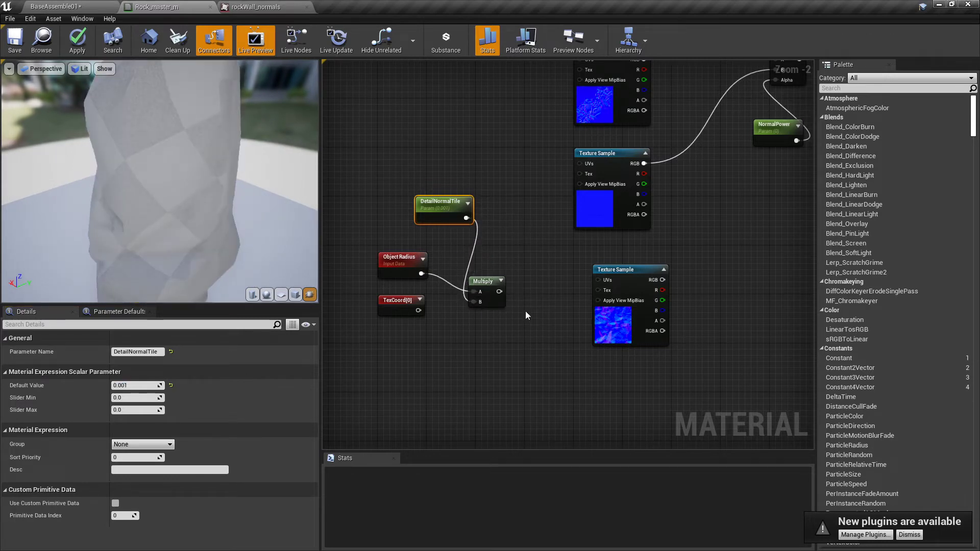
Step: Add a second Multiply combining the first Multiply with TexCoord, and wire it into the rockWall_normals sample's UVs
{"action": "key", "text": "m"}
{"action": "left_click", "coordinate": [527, 300]}
{"action": "left_click_drag", "start_coordinate": [500, 292], "coordinate": [536, 315]}
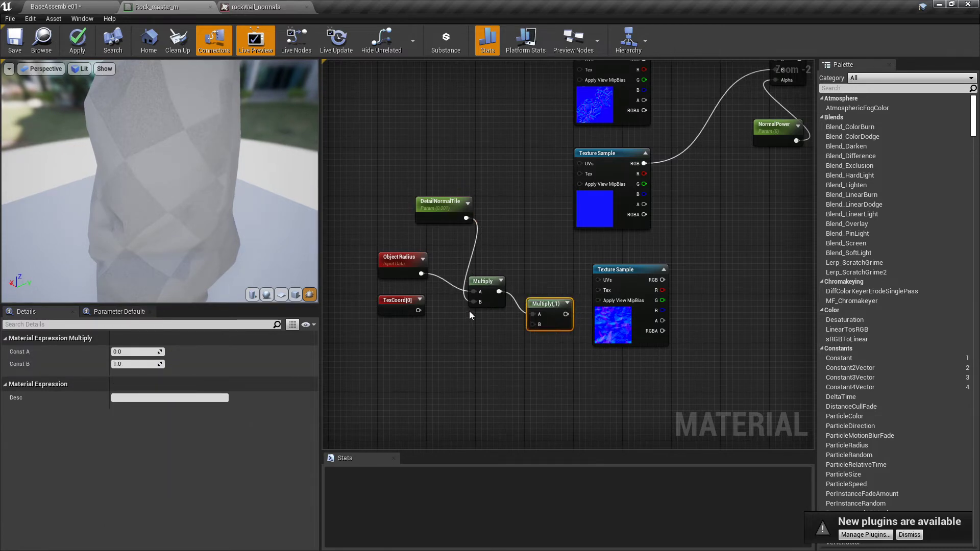
{"action": "left_click_drag", "start_coordinate": [419, 310], "coordinate": [600, 281]}
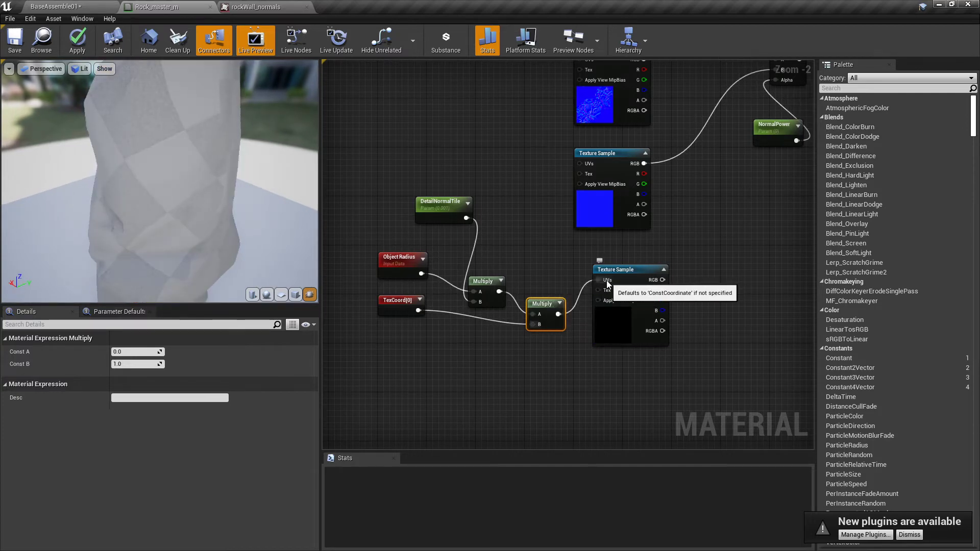
{"action": "right_click_drag", "start_coordinate": [718, 273], "coordinate": [486, 400]}
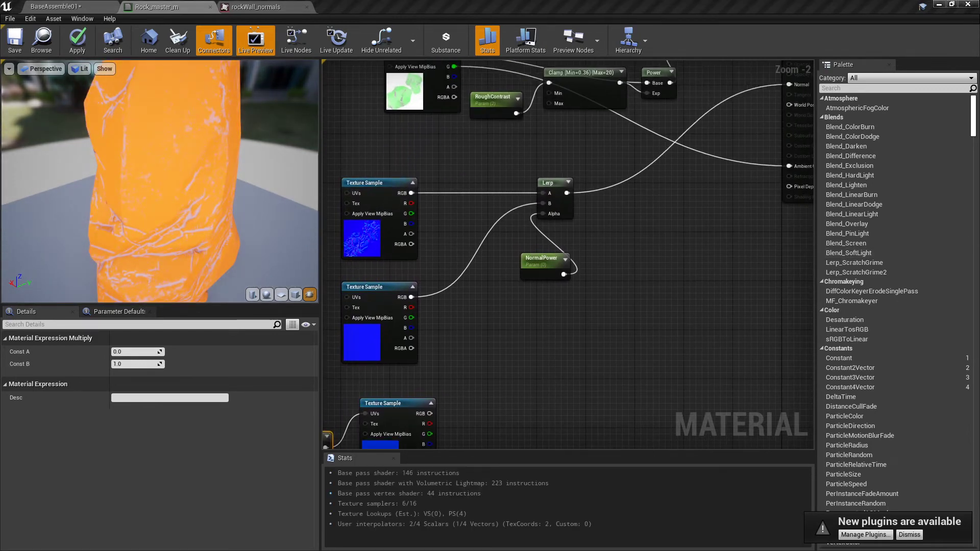
Step: Add a BlendAngleCorrectedNormals node and place it beside the Lerp that blends the rock's normal maps
{"action": "right_click", "coordinate": [650, 297]}
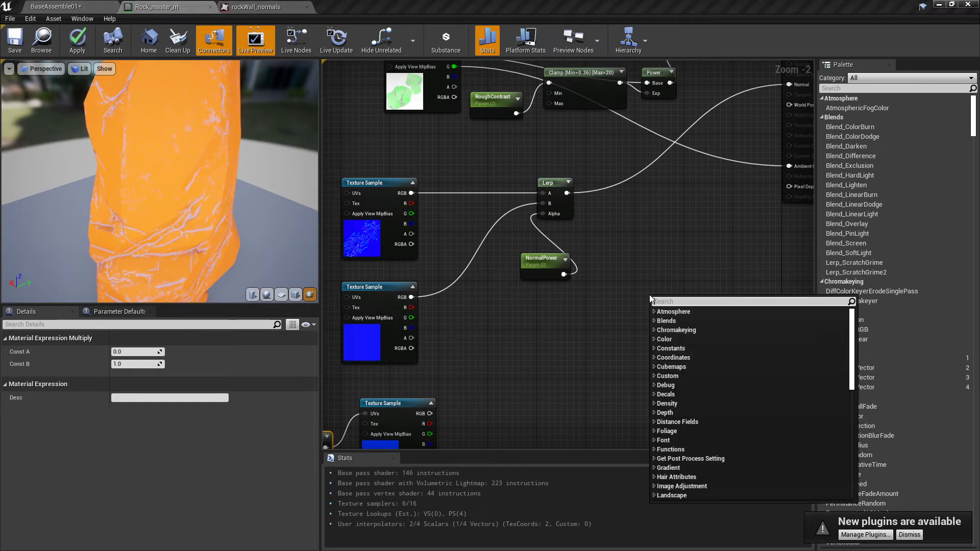
{"action": "type", "text": "blenda"}
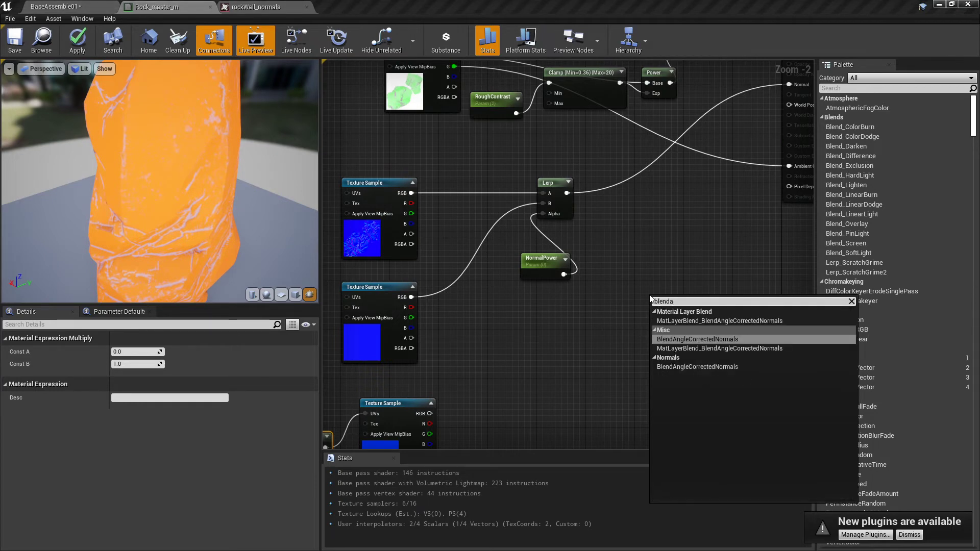
{"action": "left_click", "coordinate": [700, 340]}
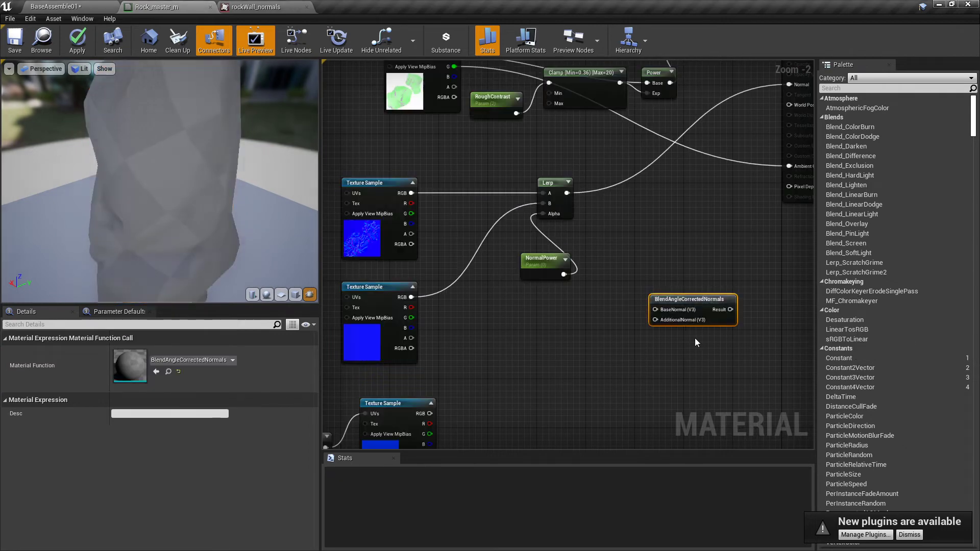
{"action": "left_click_drag", "start_coordinate": [676, 303], "coordinate": [637, 204]}
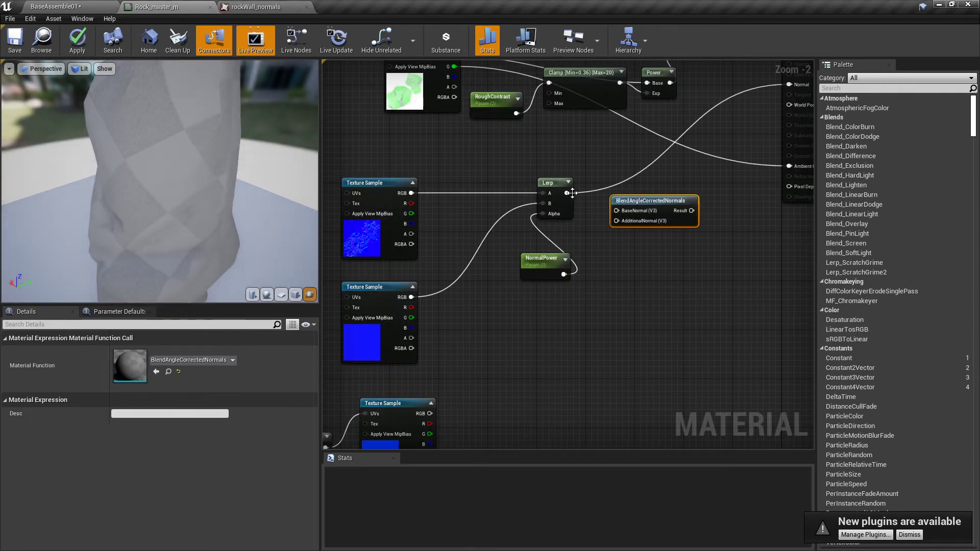
Step: Wire the normal Lerp into BaseNormal, the detail sample's RGB into AdditionalNormal and Result into the material's Normal, then save the material
{"action": "left_click_drag", "start_coordinate": [565, 193], "coordinate": [617, 210]}
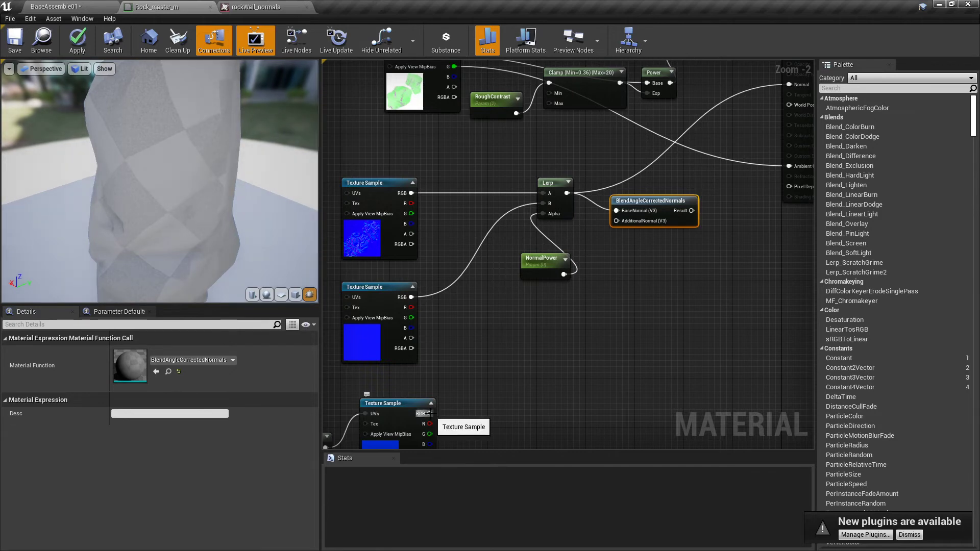
{"action": "left_click_drag", "start_coordinate": [431, 413], "coordinate": [618, 220]}
{"action": "right_click_drag", "start_coordinate": [714, 257], "coordinate": [638, 326]}
{"action": "left_click_drag", "start_coordinate": [615, 277], "coordinate": [712, 152]}
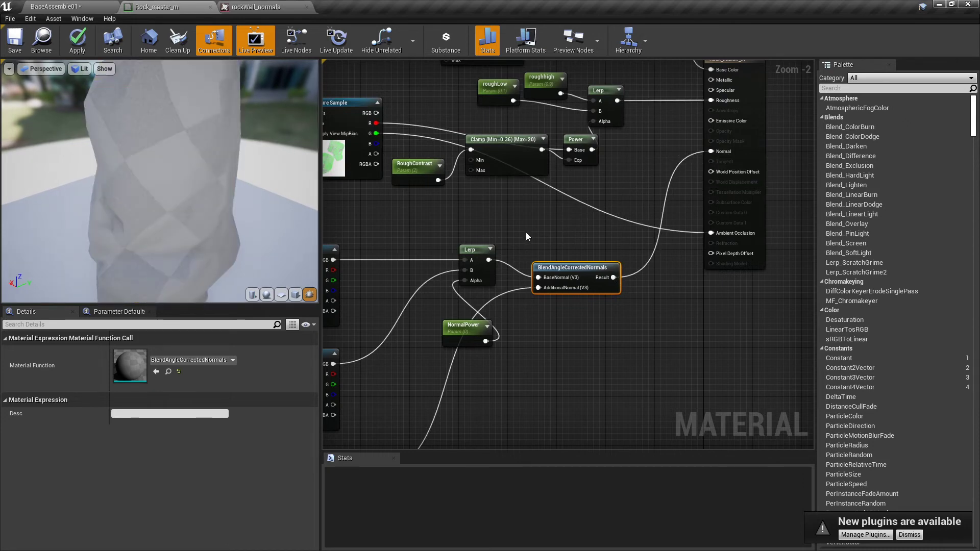
{"action": "left_click", "coordinate": [13, 39]}
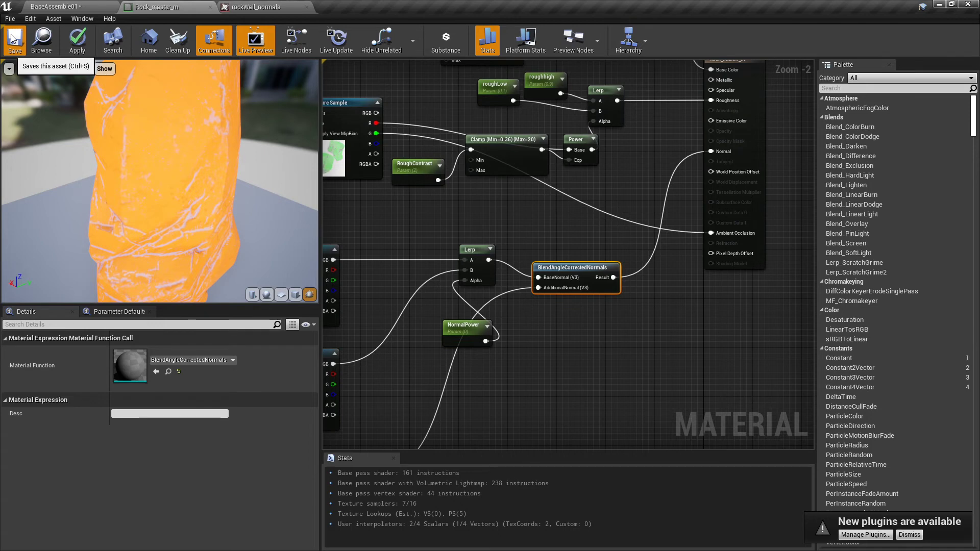
Step: In the BaseAssemble01 level, rotate LS_rock_4 to -90° about Z and scale it up uniformly to 5.0
{"action": "left_click", "coordinate": [57, 7]}
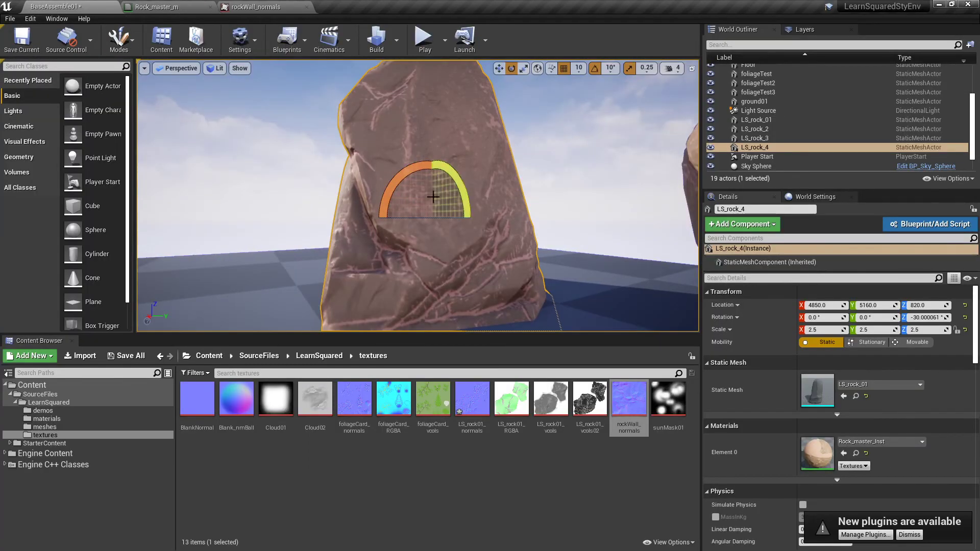
{"action": "left_click_drag", "start_coordinate": [425, 219], "coordinate": [355, 221]}
{"action": "key", "text": "r"}
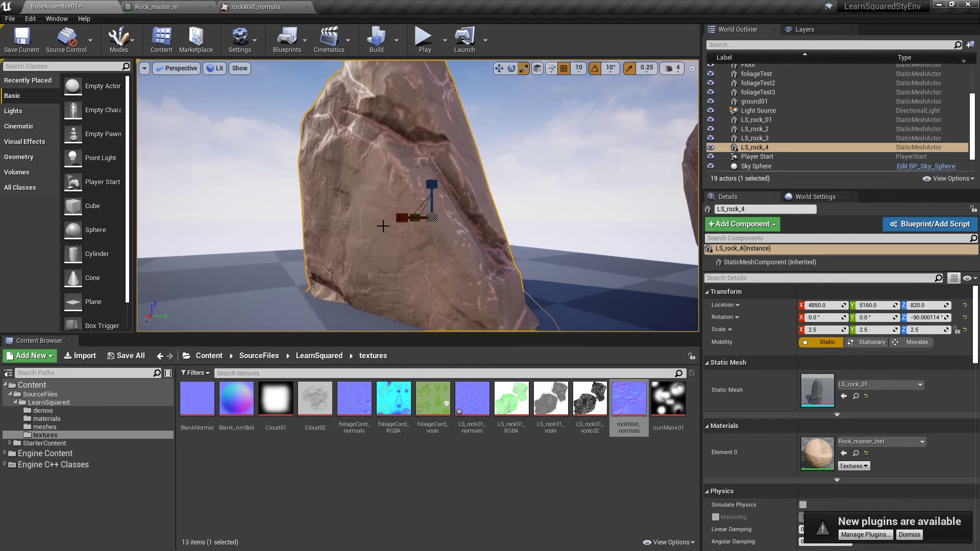
{"action": "left_click_drag", "start_coordinate": [433, 223], "coordinate": [516, 209]}
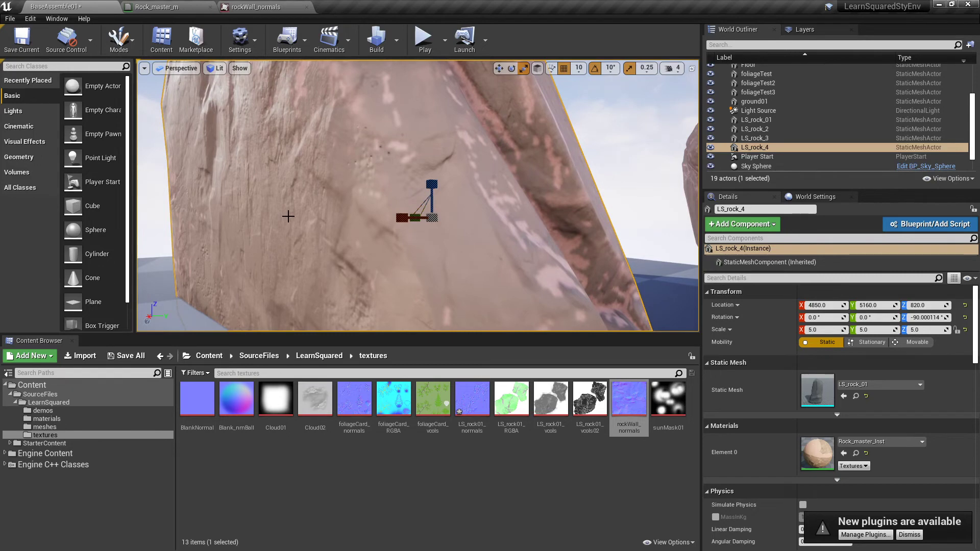
Step: Raise LS_rock_4 to a Z location of 2600 and examine the detail normals on its surface up close
{"action": "right_click_drag", "start_coordinate": [289, 216], "coordinate": [312, 188]}
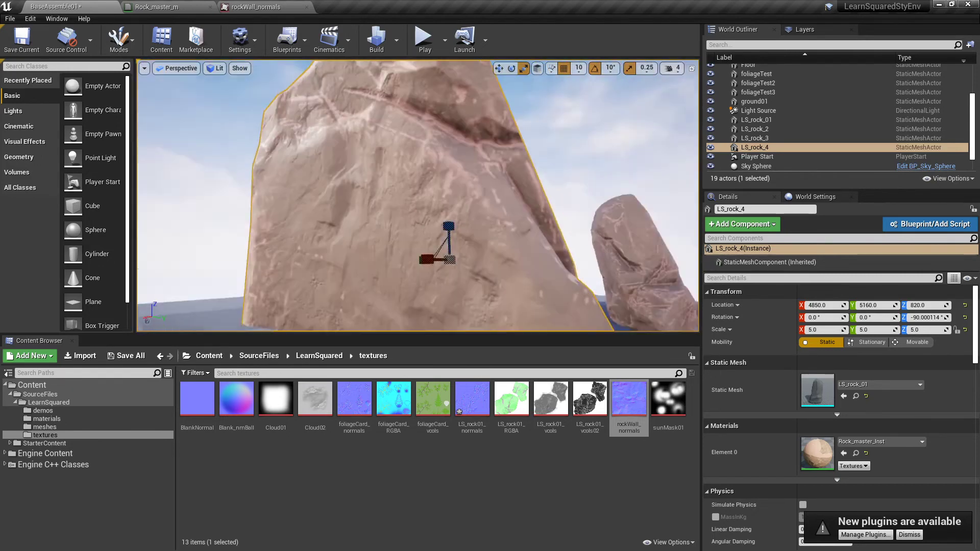
{"action": "right_click_drag", "start_coordinate": [255, 220], "coordinate": [322, 241]}
{"action": "key", "text": "w"}
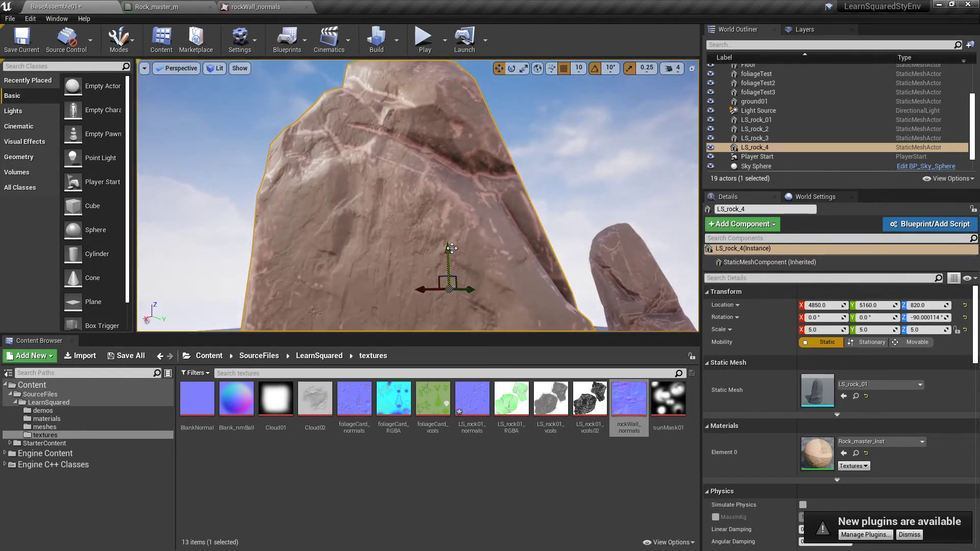
{"action": "left_click_drag", "start_coordinate": [448, 252], "coordinate": [447, 146]}
{"action": "right_click_drag", "start_coordinate": [447, 146], "coordinate": [451, 175]}
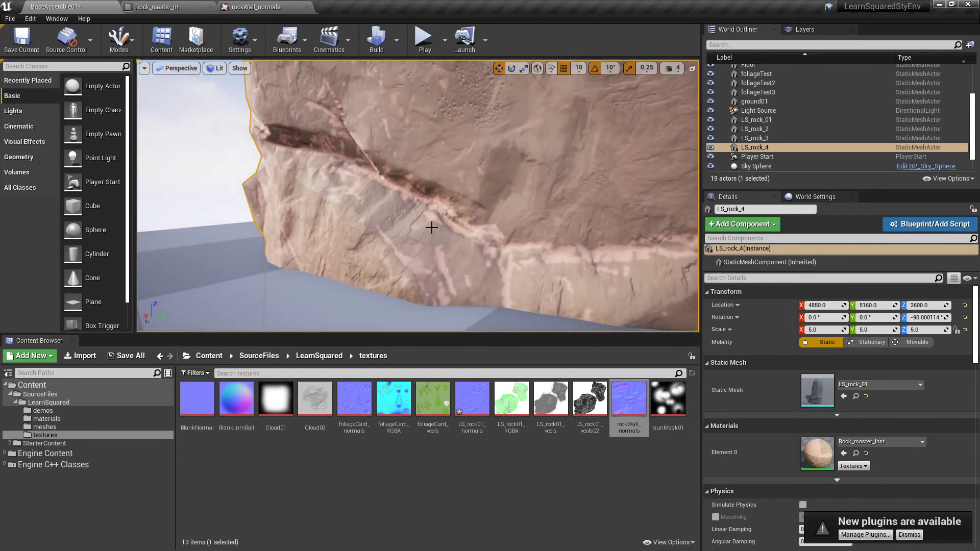
{"action": "mouse_move", "coordinate": [443, 249]}
{"action": "right_mouse_down"}
{"action": "mouse_move", "coordinate": [450, 219]}
{"action": "mouse_move", "coordinate": [440, 221]}
{"action": "mouse_move", "coordinate": [443, 249]}
{"action": "right_mouse_up"}
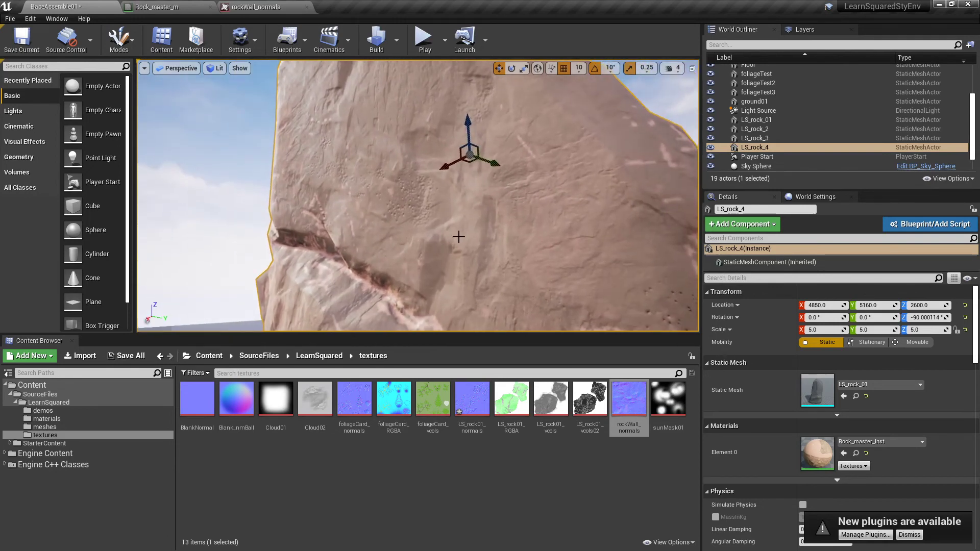
Step: Scale LS_rock_4 down uniformly to 1.5
{"action": "key", "text": "r"}
{"action": "left_click_drag", "start_coordinate": [469, 155], "coordinate": [476, 157]}
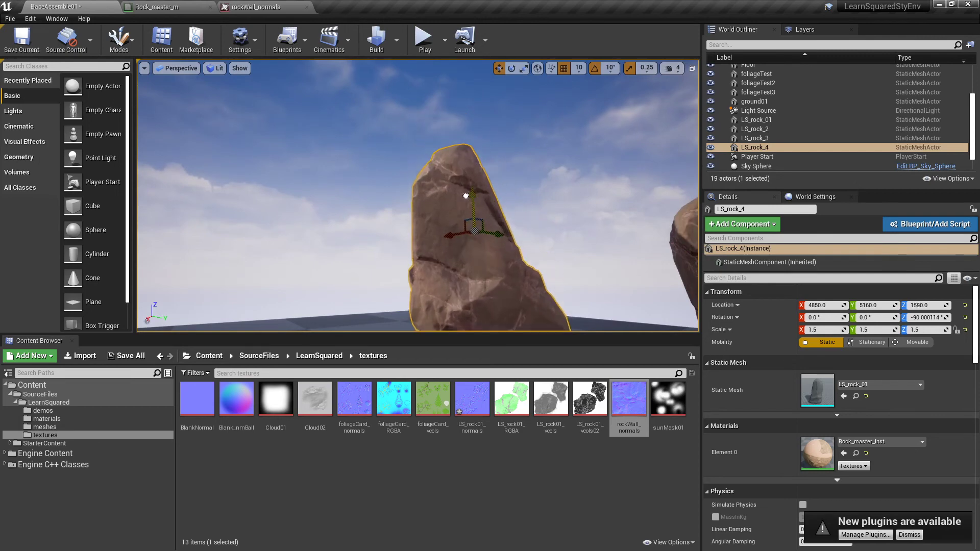
{"action": "key", "text": "Escape"}
Step: Lower LS_rock_4 toward the floor to a Z location of 1190
{"action": "right_click_drag", "start_coordinate": [464, 213], "coordinate": [291, 236]}
{"action": "key", "text": "w"}
{"action": "key", "text": "d"}
{"action": "key", "text": "s"}
{"action": "key", "text": "w"}
{"action": "left_click_drag", "start_coordinate": [449, 207], "coordinate": [448, 199]}
{"action": "key", "text": "d"}
{"action": "right_click_drag", "start_coordinate": [448, 199], "coordinate": [291, 199]}
{"action": "left_click_drag", "start_coordinate": [462, 201], "coordinate": [430, 163]}
Step: Tip LS_rock_4 onto its side by rotating it to 90° about X
{"action": "left_click", "coordinate": [430, 164]}
{"action": "key", "text": "e"}
{"action": "left_click_drag", "start_coordinate": [360, 159], "coordinate": [440, 194]}
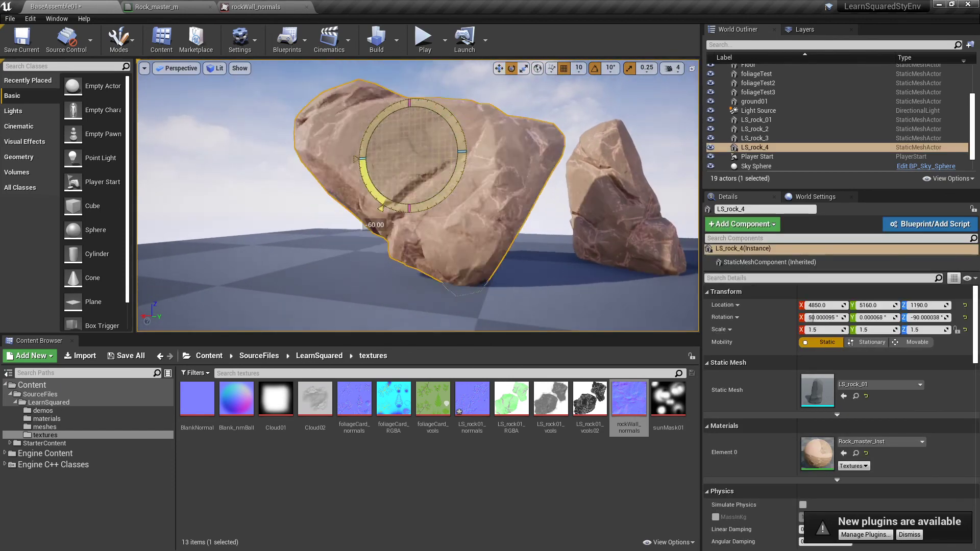
Step: Move LS_rock_4 down onto the floor at about X 5361, Y 5014, Z 571, then deselect it and inspect its surface
{"action": "key", "text": "w"}
{"action": "left_click_drag", "start_coordinate": [412, 150], "coordinate": [362, 206]}
{"action": "key", "text": "Escape"}
{"action": "mouse_move", "coordinate": [361, 207]}
{"action": "right_mouse_down"}
{"action": "mouse_move", "coordinate": [307, 203]}
{"action": "mouse_move", "coordinate": [367, 204]}
{"action": "mouse_move", "coordinate": [347, 206]}
{"action": "right_mouse_up"}
{"action": "right_click_drag", "start_coordinate": [418, 197], "coordinate": [419, 225]}
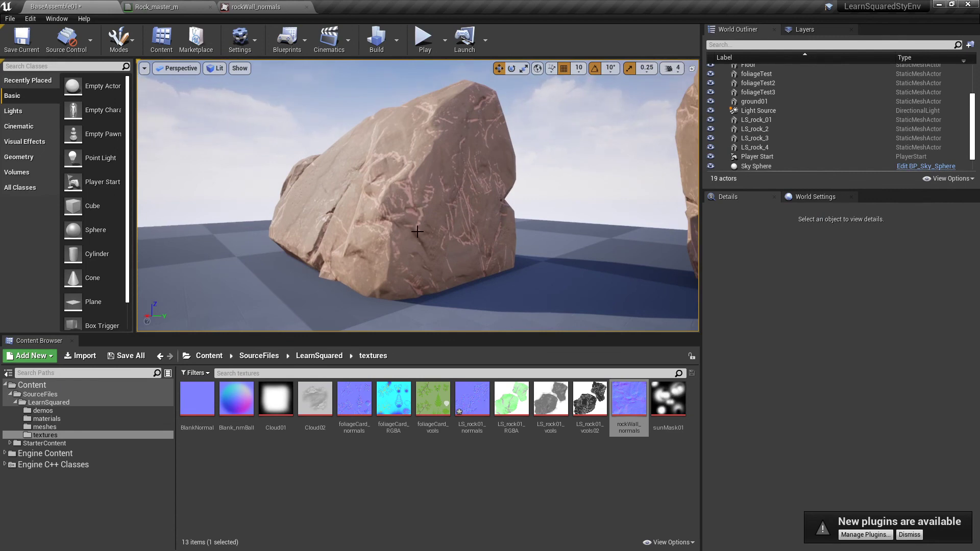
Step: Select the tipped-over LS_rock_4 again and rotate it
{"action": "left_click", "coordinate": [402, 219]}
{"action": "key", "text": "e"}
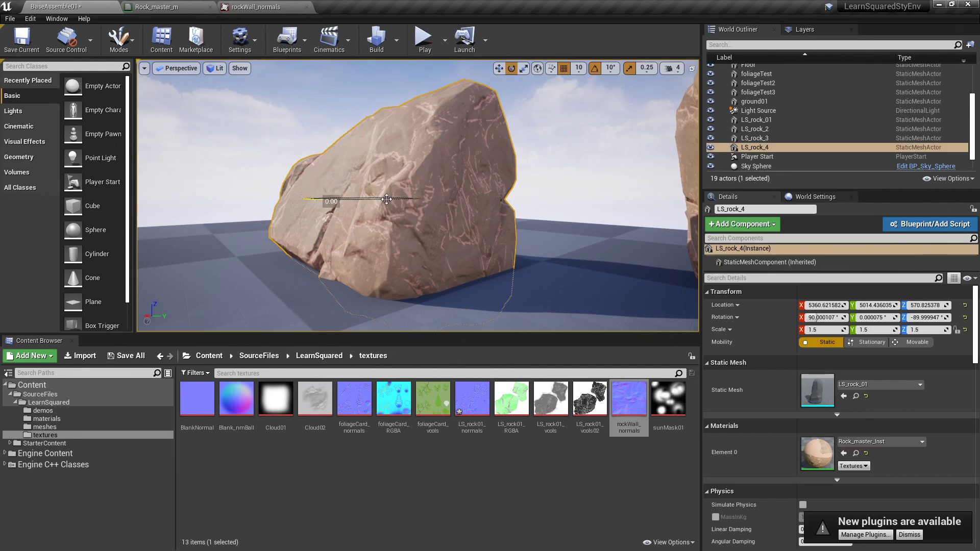